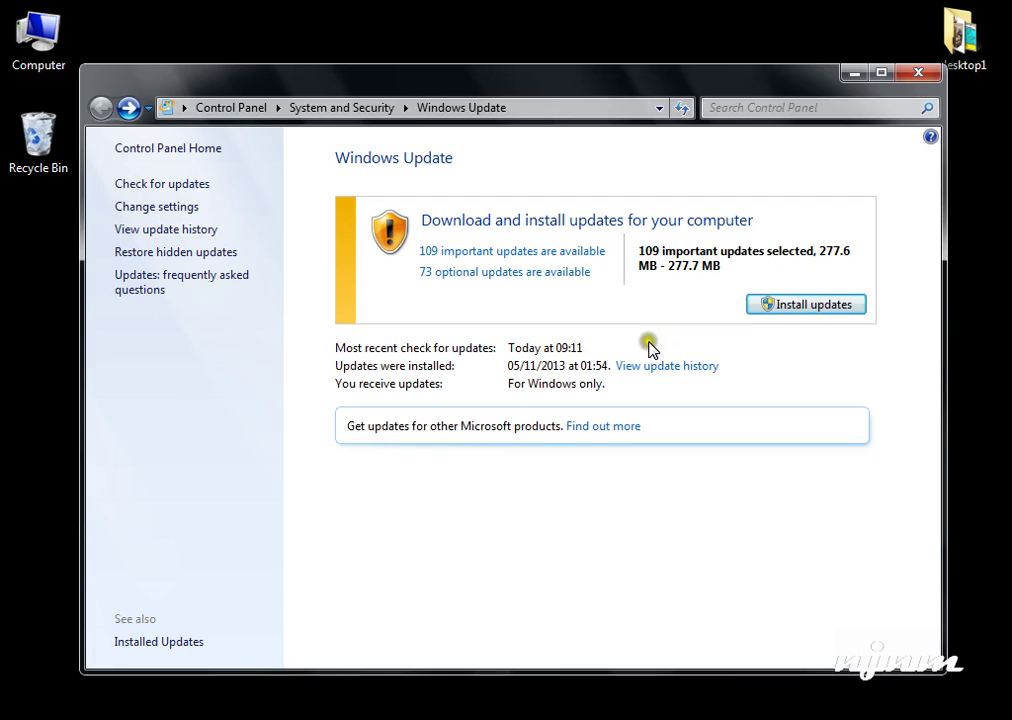
Run a new Windows Update check for available updates and let the progress bar run.
click(323, 504)
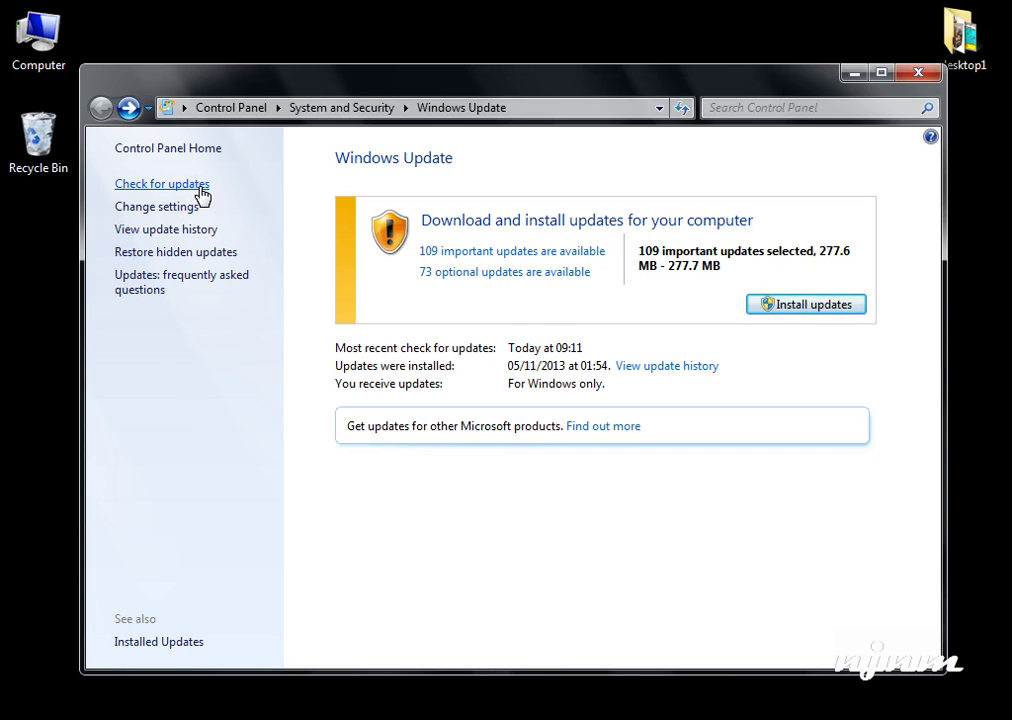
click(196, 187)
click(516, 281)
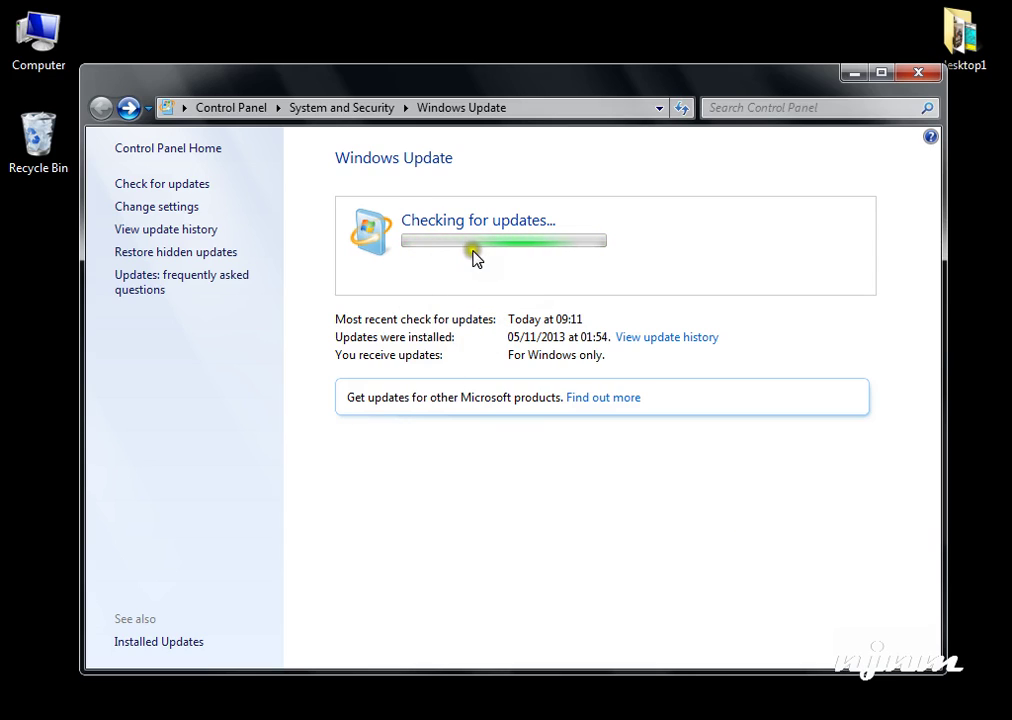
click(475, 258)
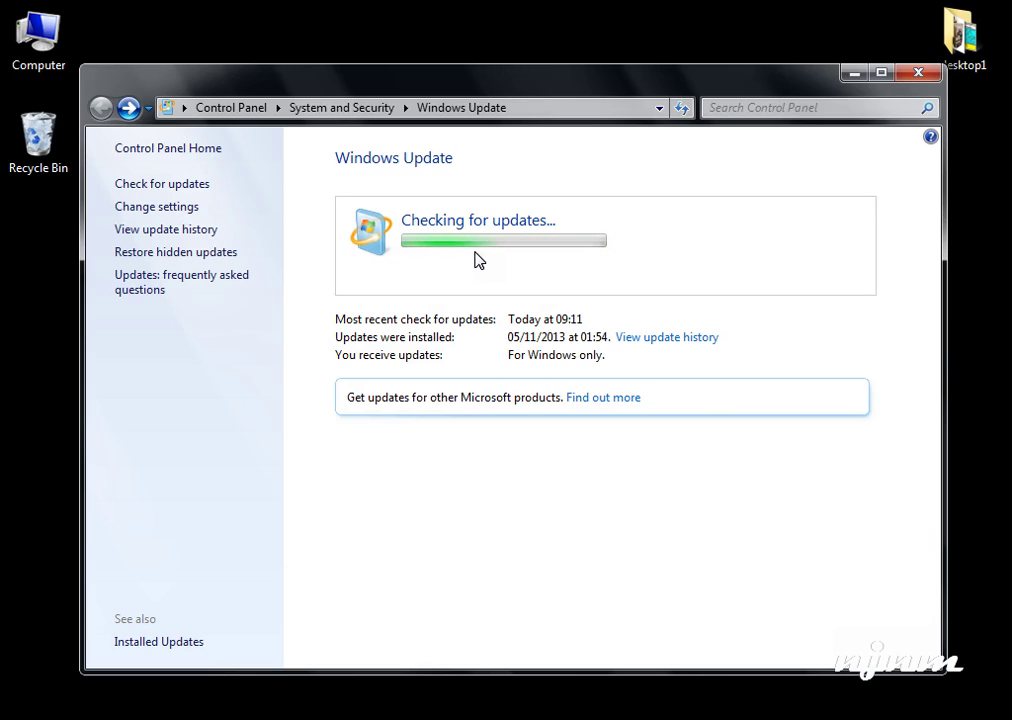
click(563, 468)
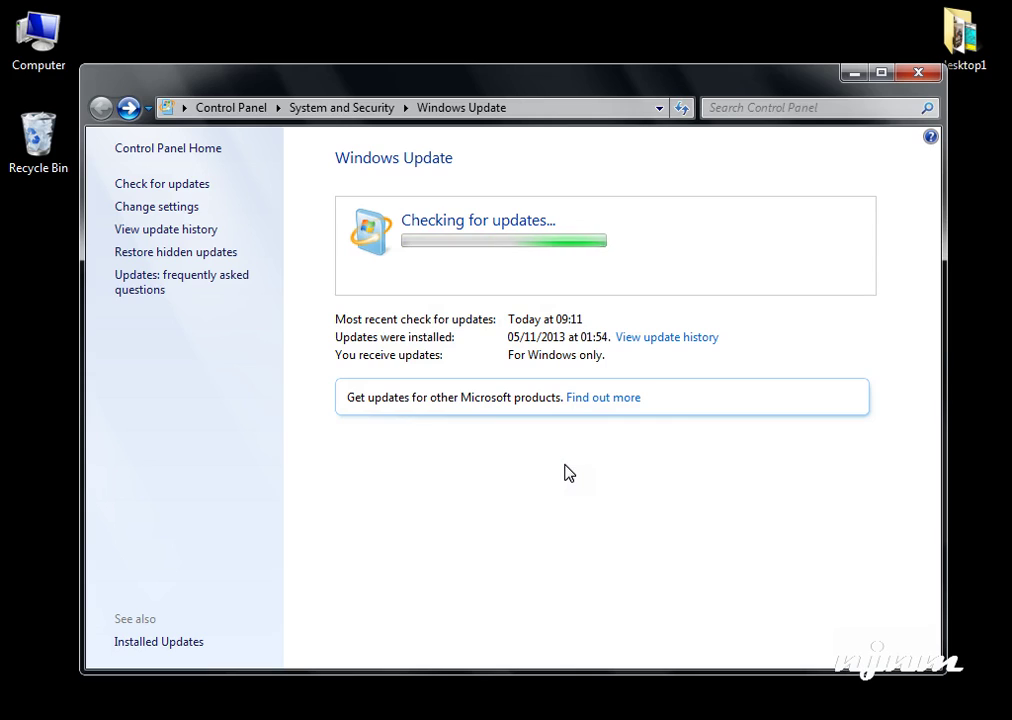
click(563, 470)
click(607, 308)
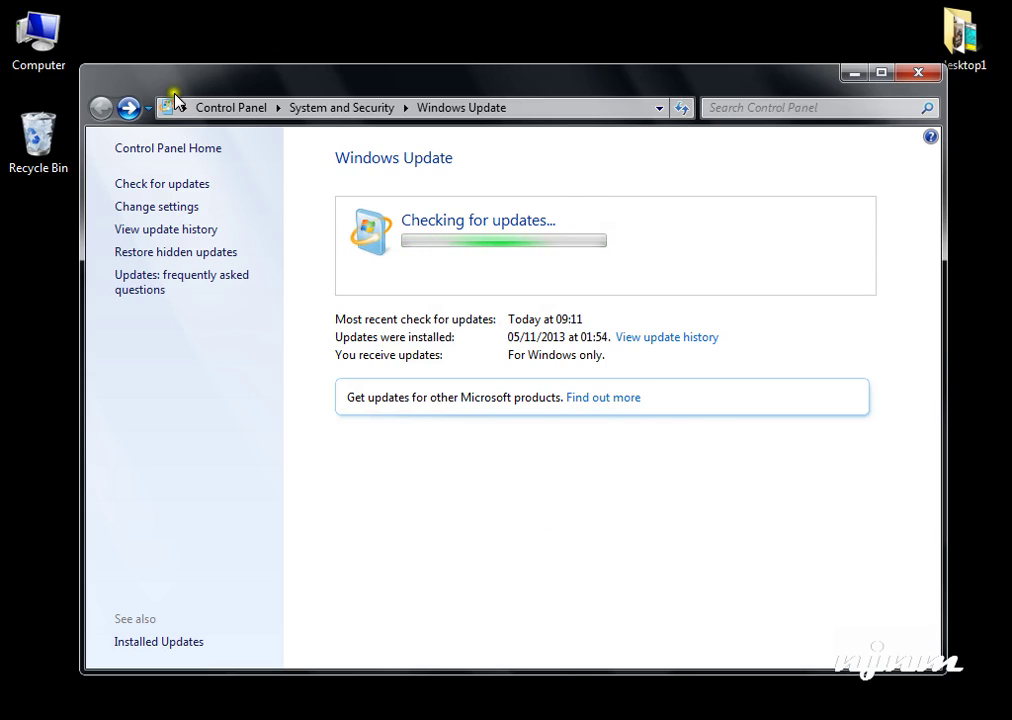
click(15, 712)
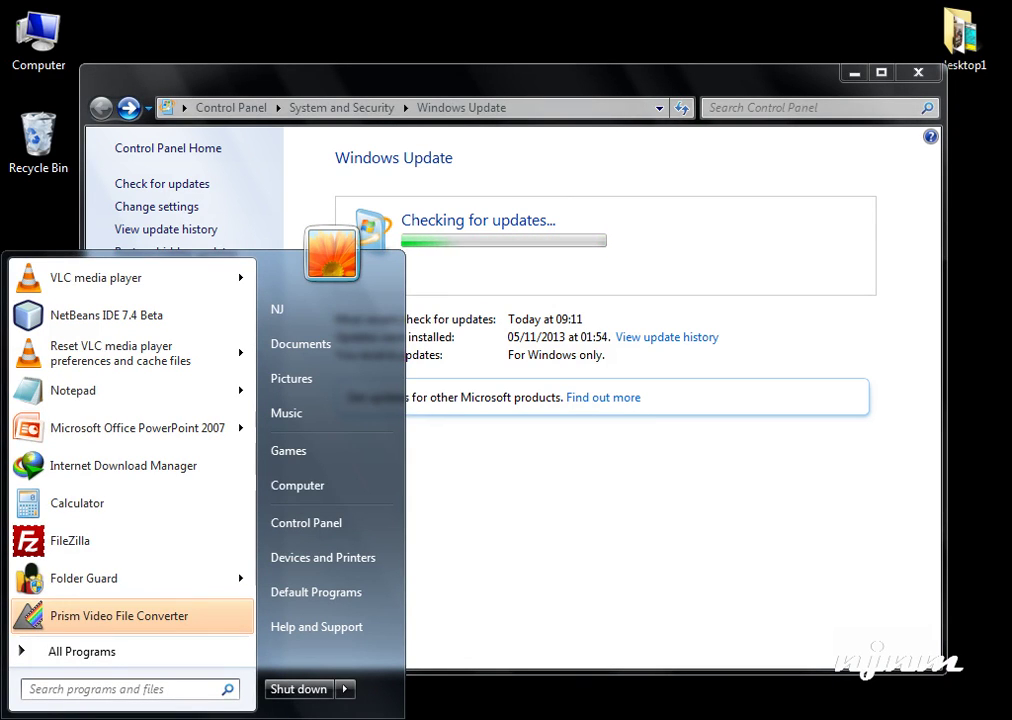
text(u)
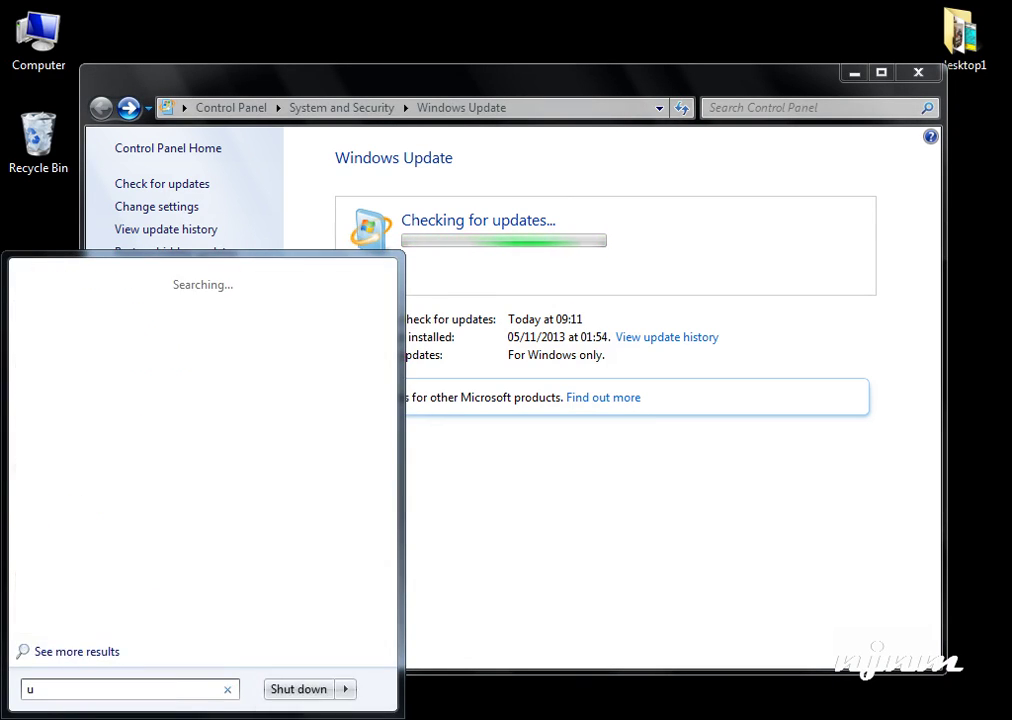
text(pdate)
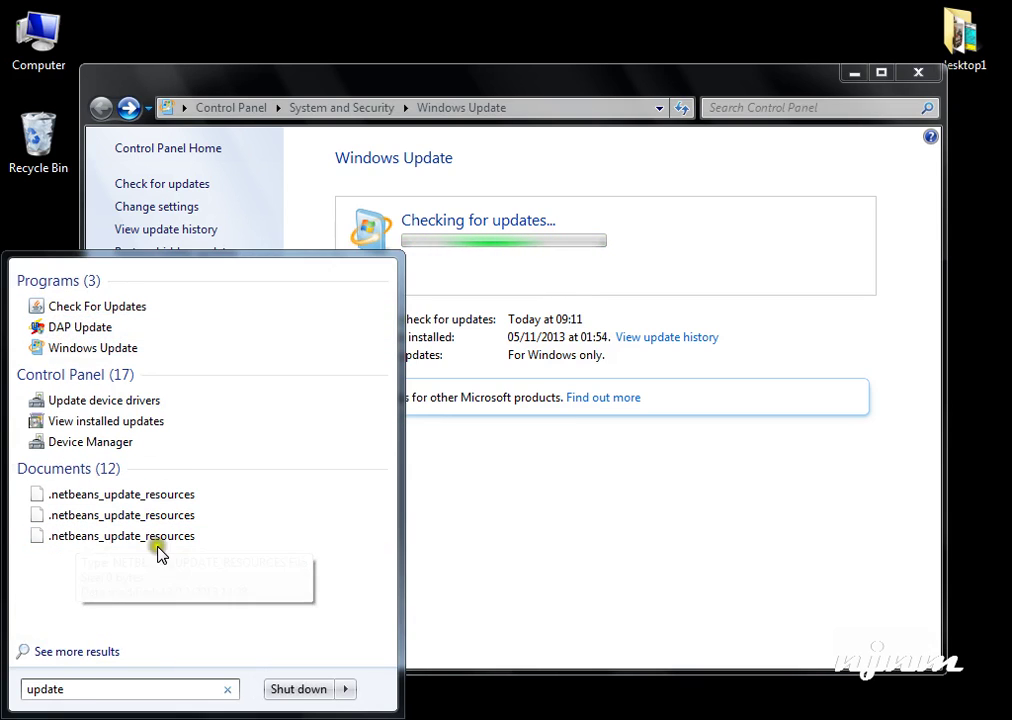
click(72, 348)
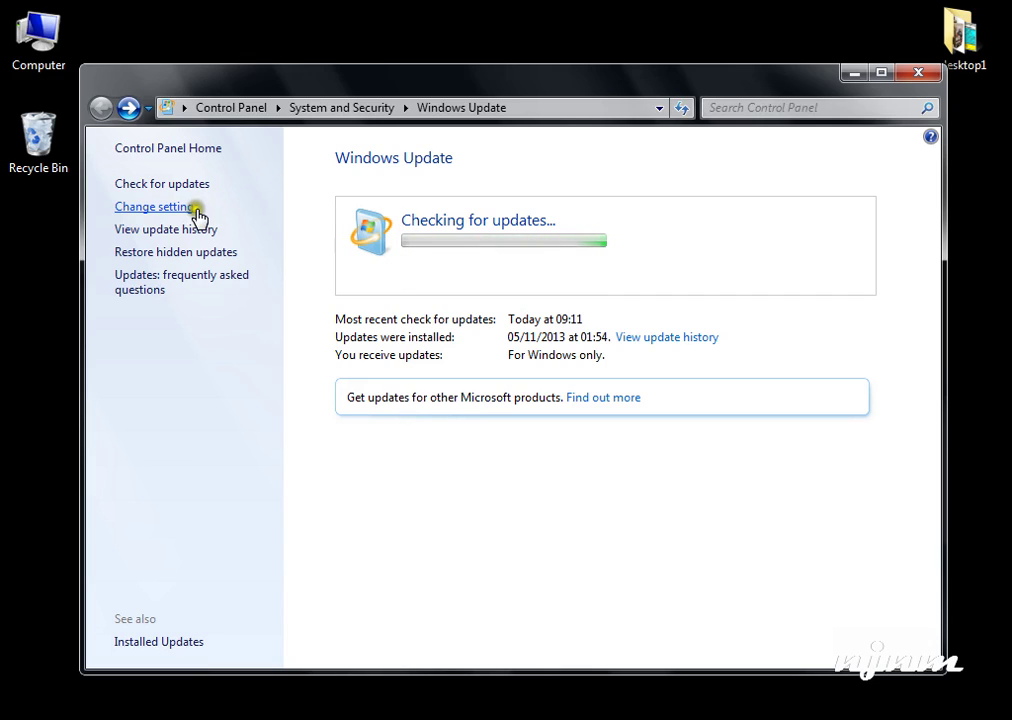
Close Windows Update and relaunch it from Start-menu search for 'up' to show 109 important and 74 optional updates.
click(929, 72)
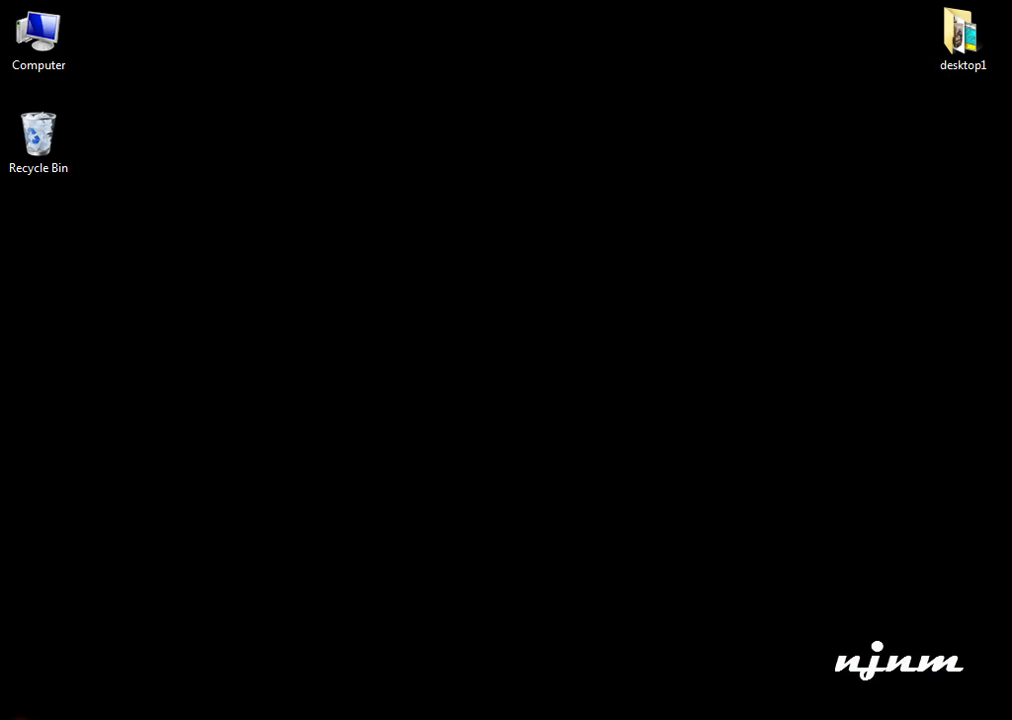
key(super)
text(update)
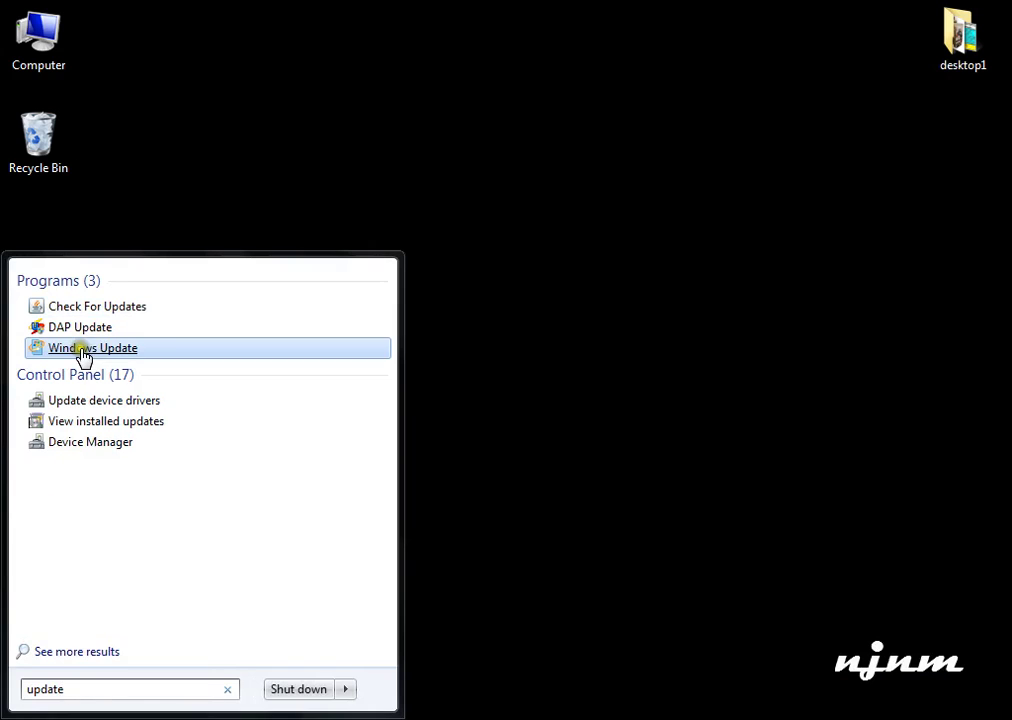
click(84, 350)
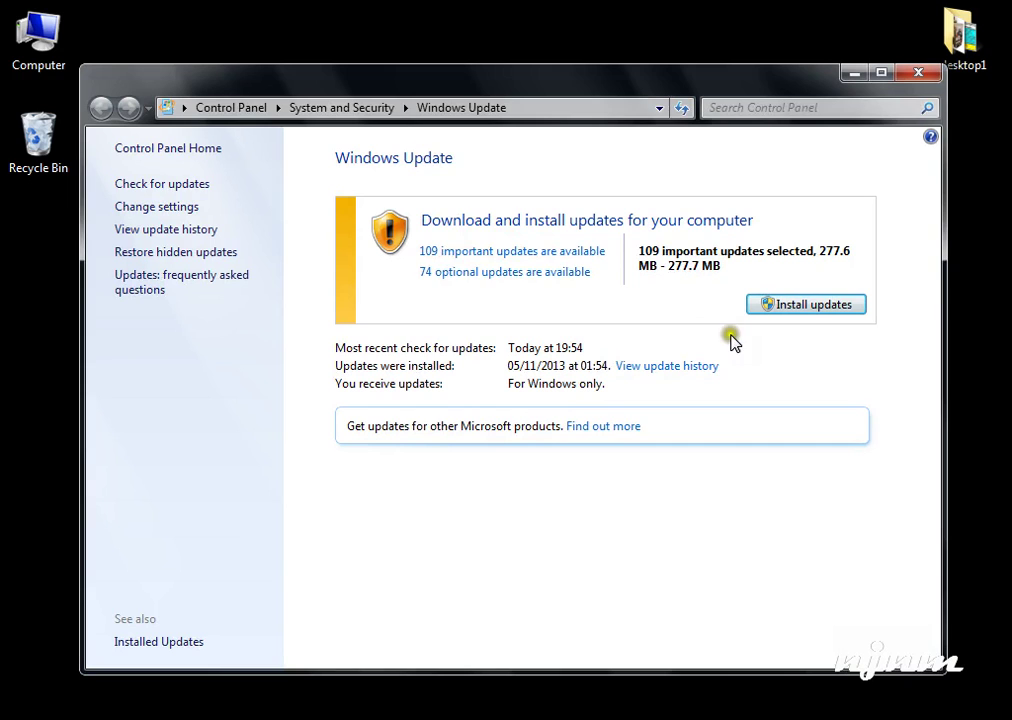
Open the list of 109 important updates and scroll through it.
click(514, 252)
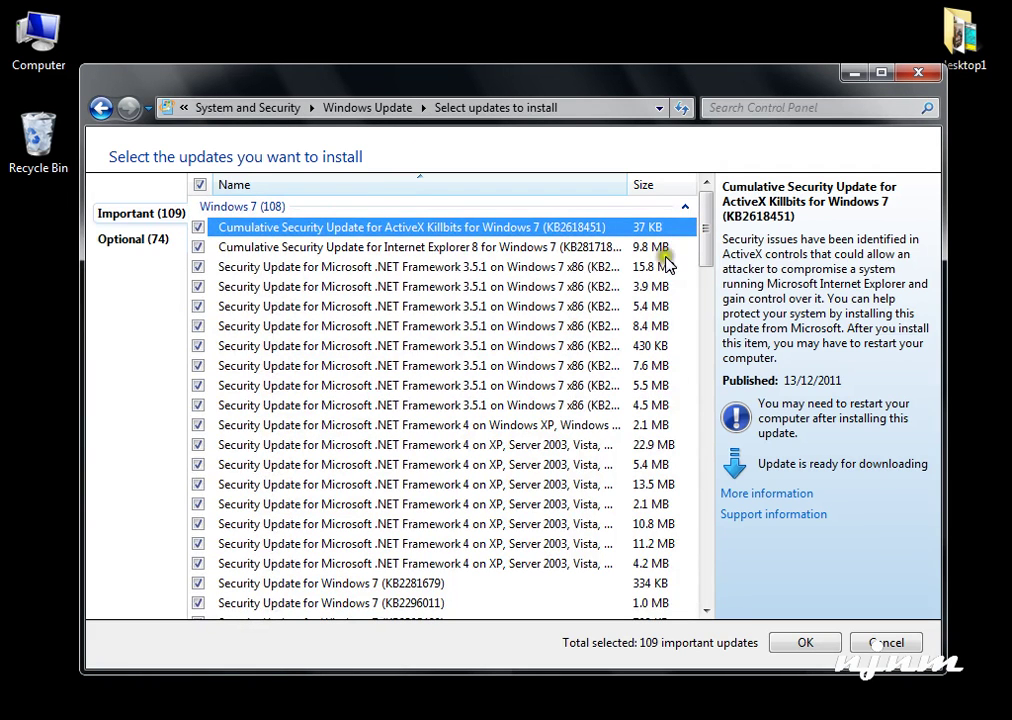
drag(707, 226, 727, 283)
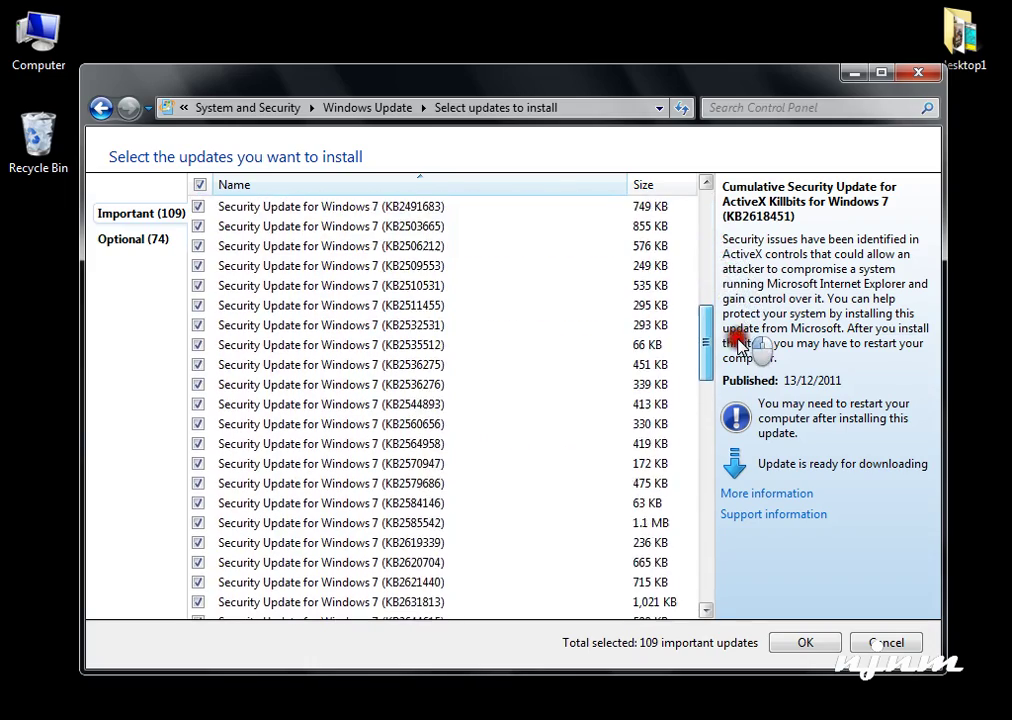
drag(727, 283, 738, 572)
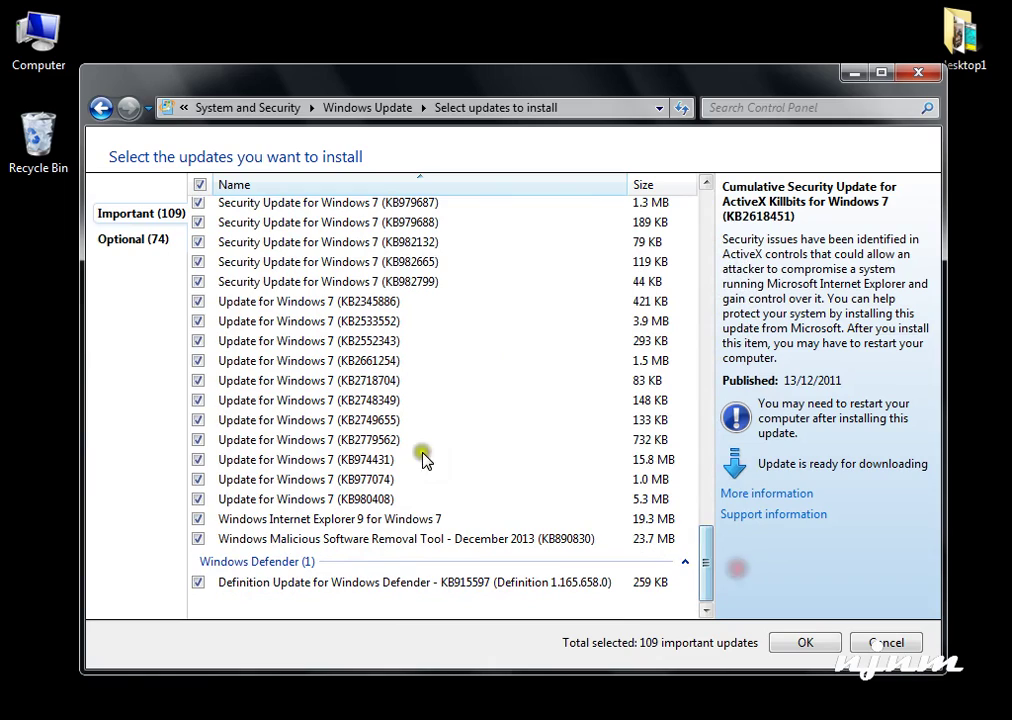
Switch to the 74 optional updates and scroll down to the A4 TECH PC Camera driver.
click(128, 241)
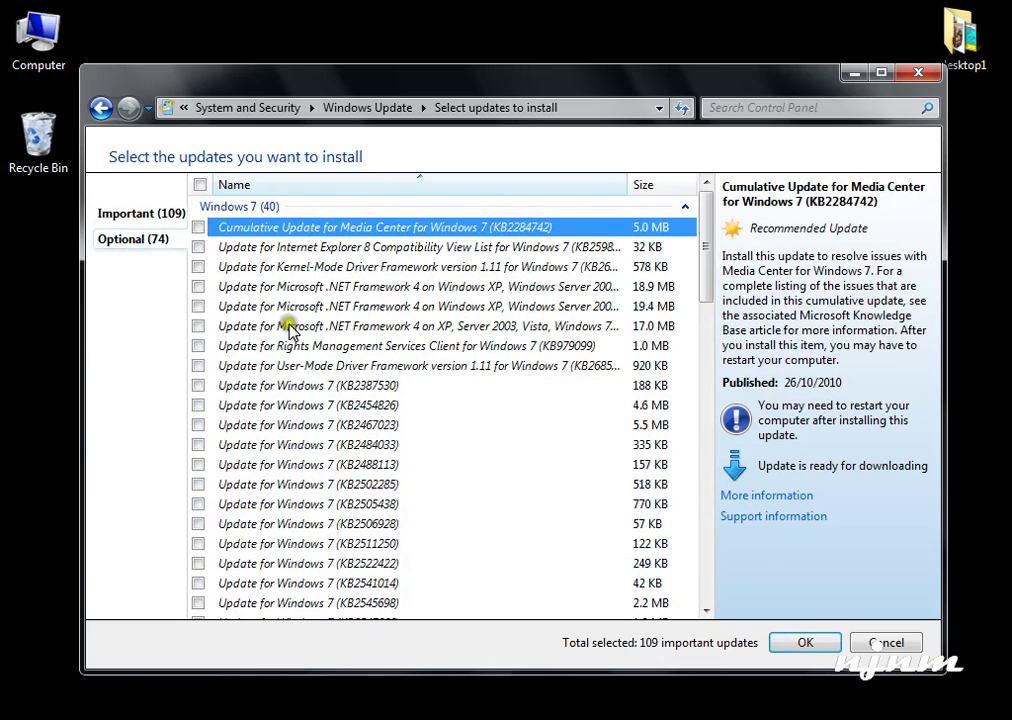
mouse_move(707, 240)
mouse_down()
mouse_move(718, 463)
mouse_move(709, 481)
mouse_move(689, 404)
mouse_up()
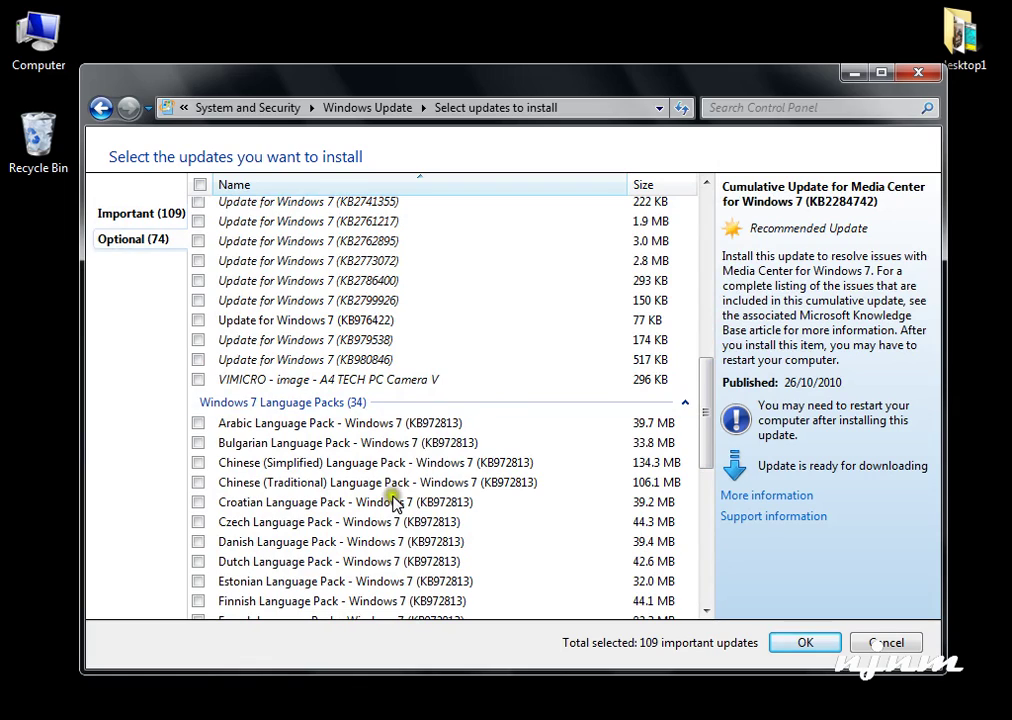
click(400, 385)
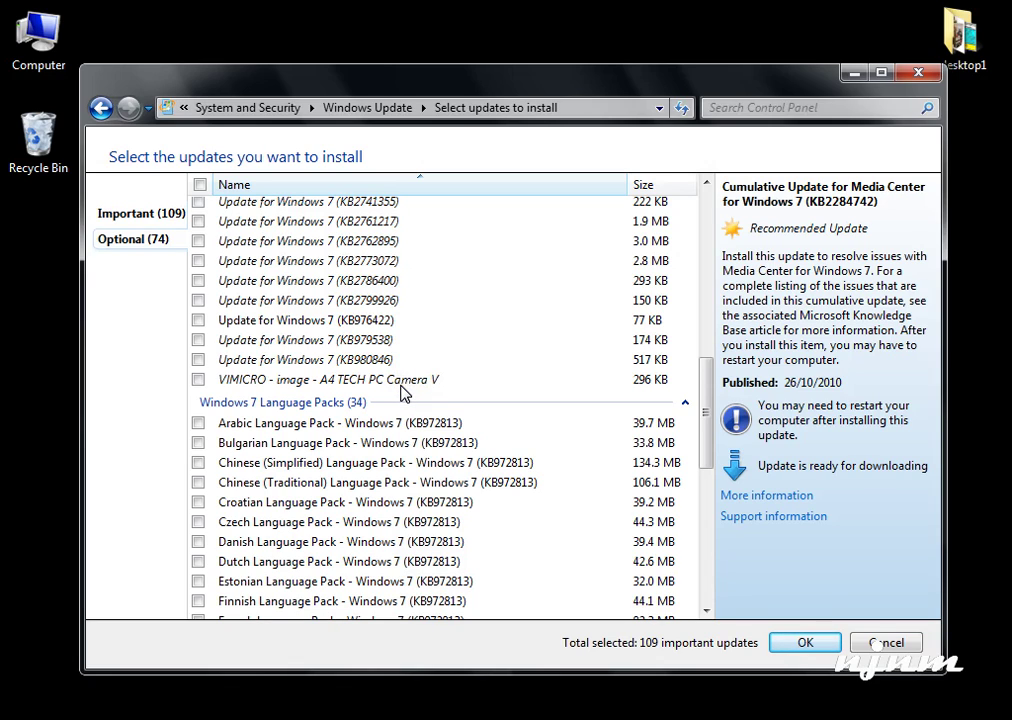